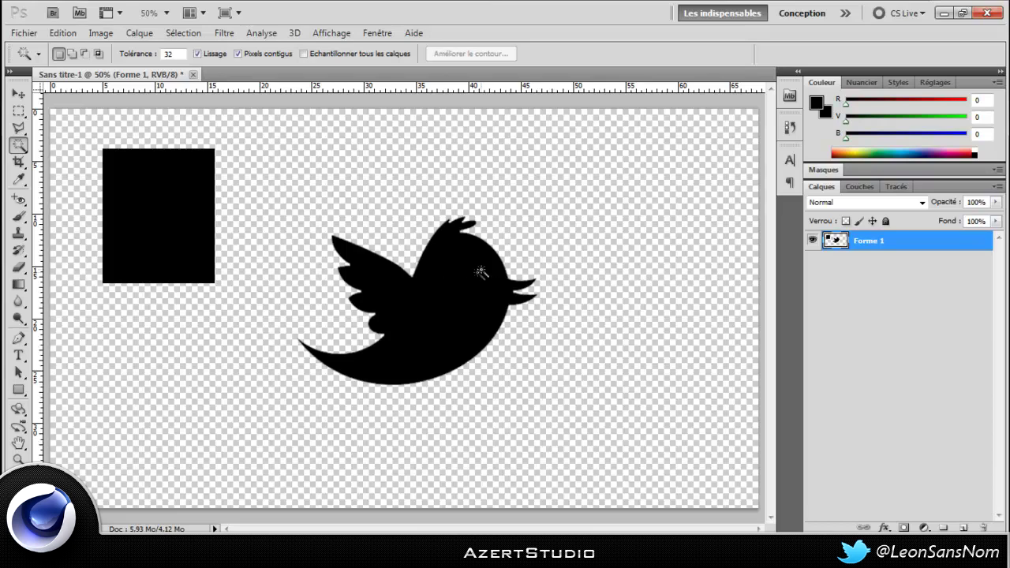
right_click(19, 145)
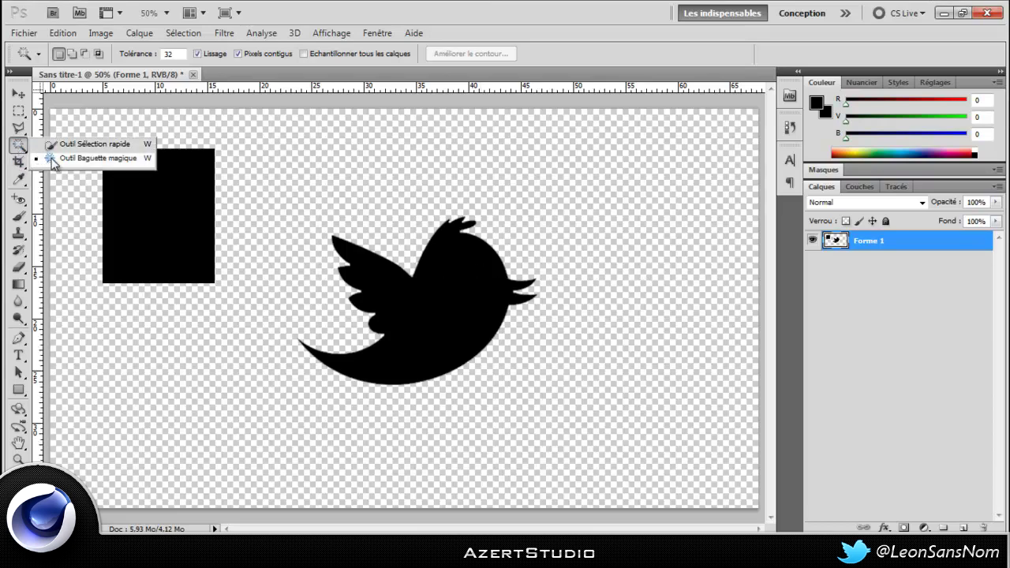
click(52, 160)
right_click(19, 144)
click(87, 144)
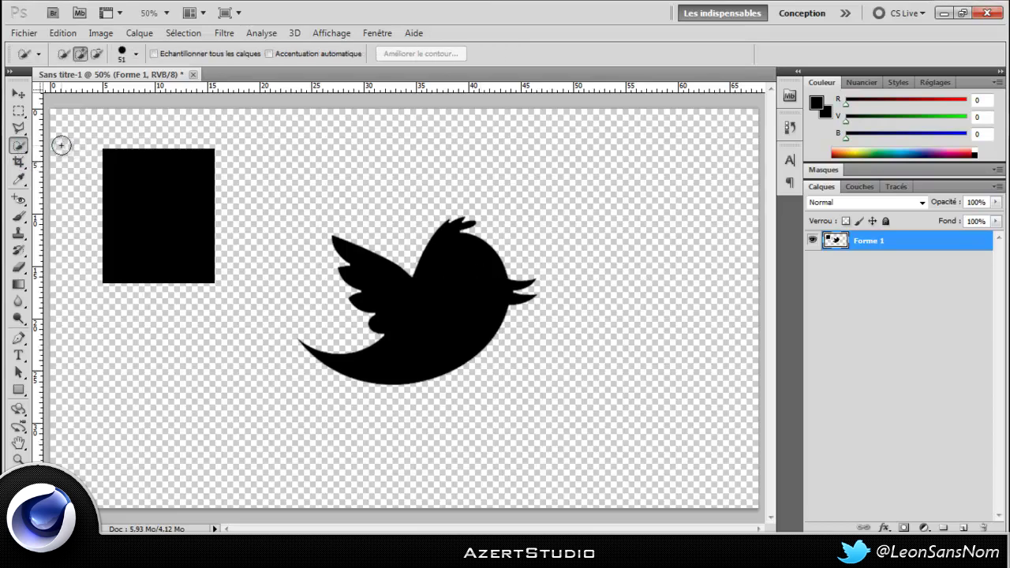
right_click(19, 145)
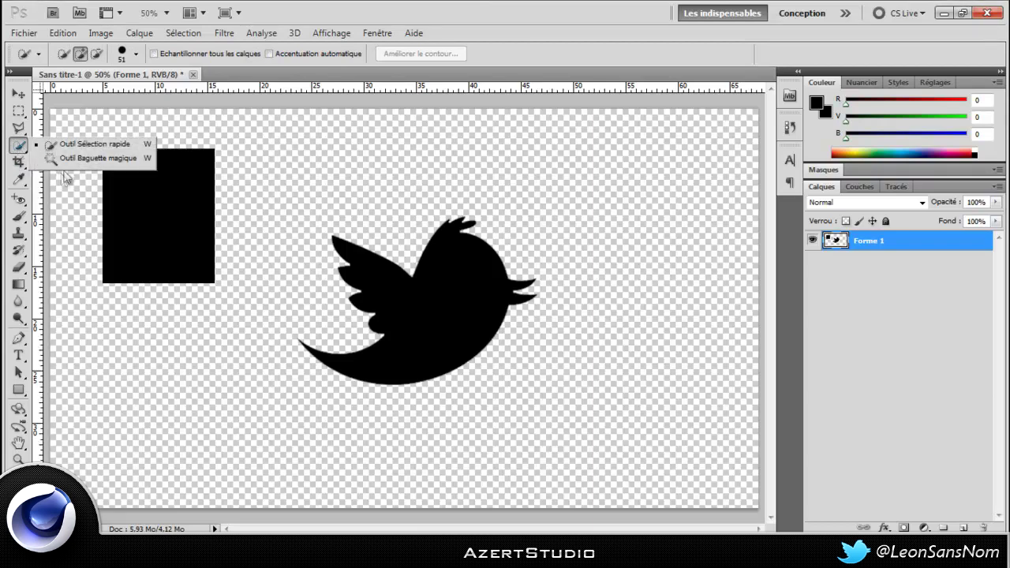
click(73, 164)
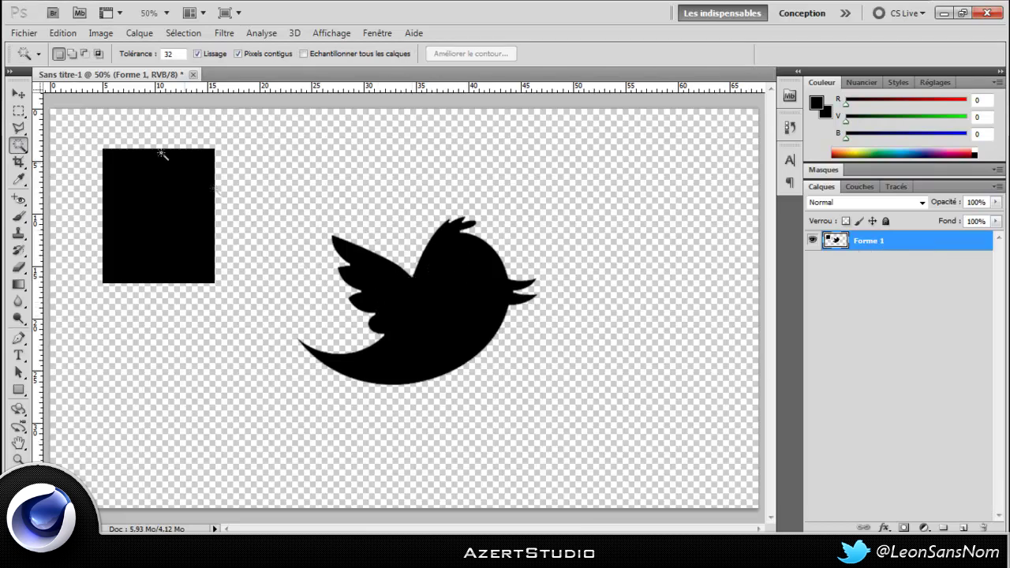
Try selecting both the bird and the black rectangle with the Magic Wand, and clear the selection
click(445, 299)
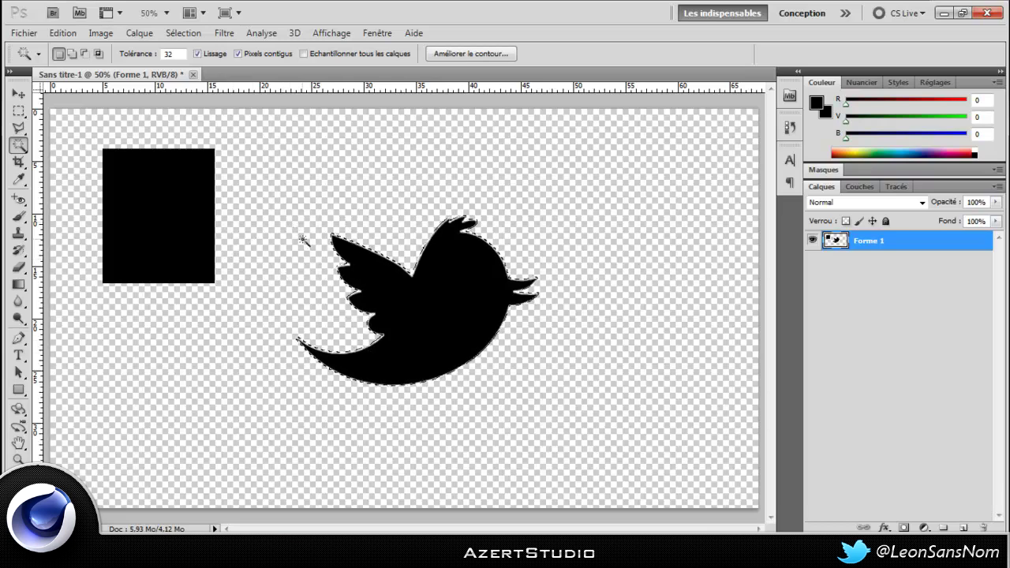
key(shift)
shift+click(190, 232)
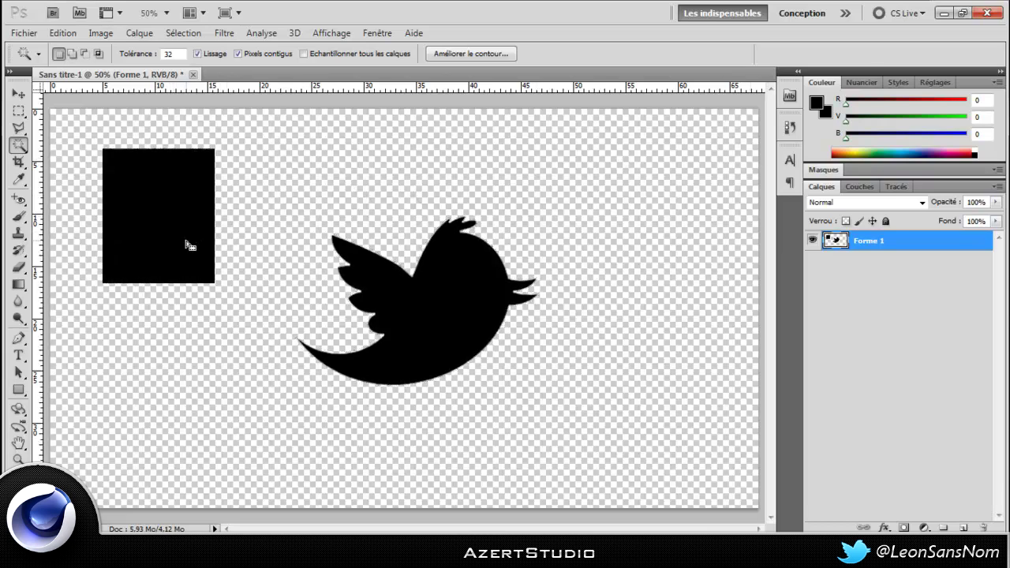
key(ctrl+d)
Select the bird with the Magic Wand and convert the selection into a work path
click(425, 292)
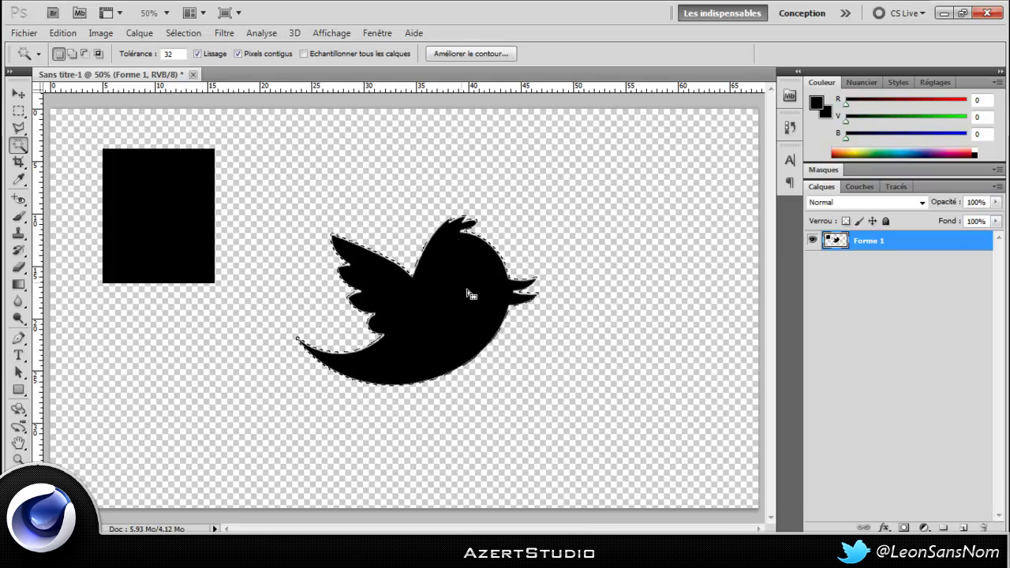
click(896, 187)
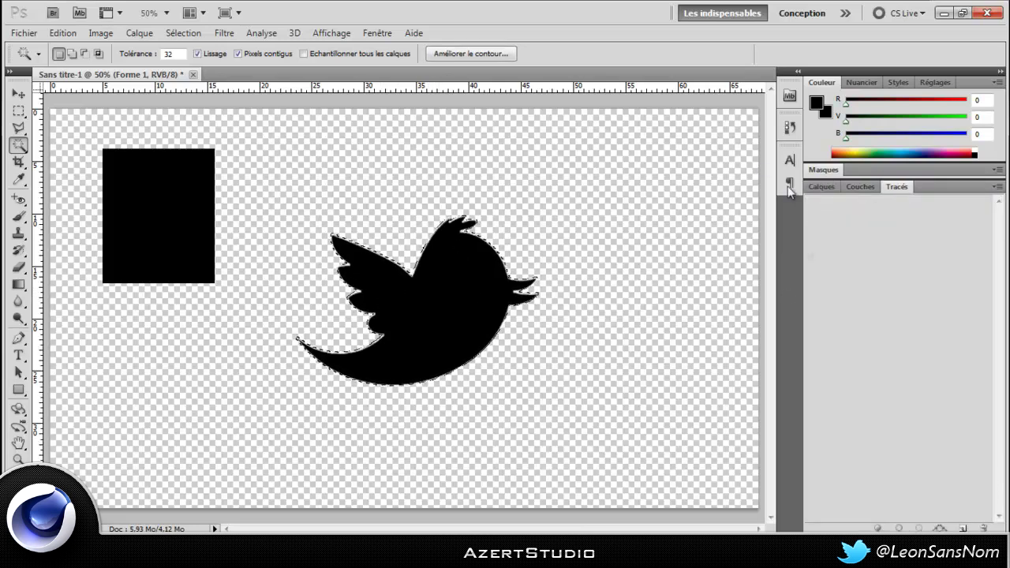
click(379, 32)
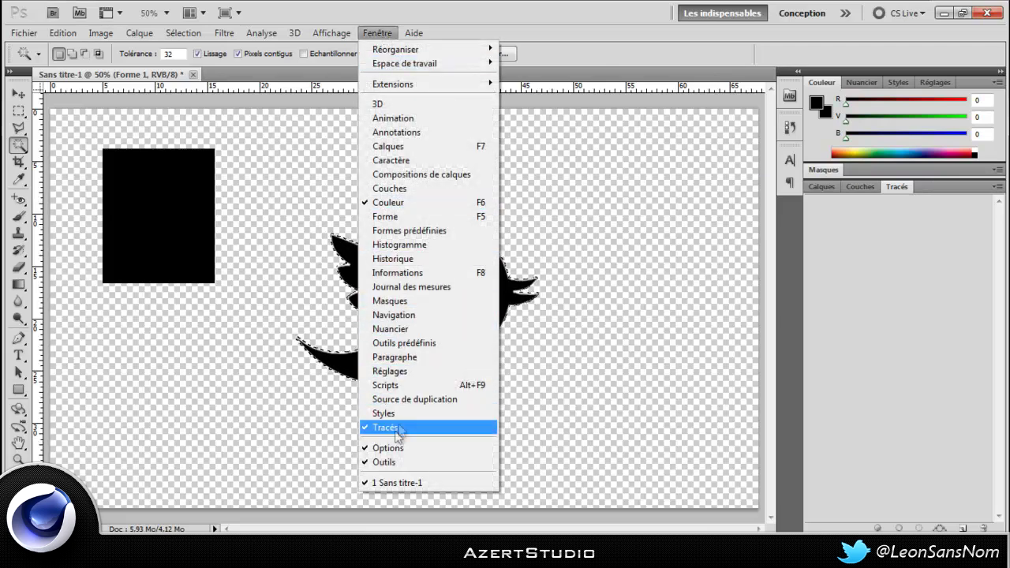
click(366, 36)
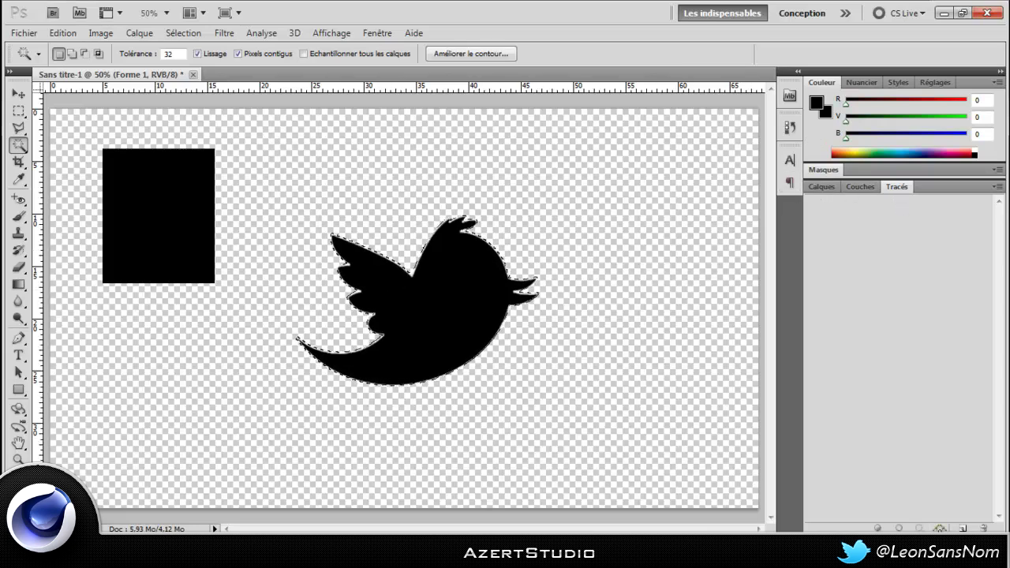
click(940, 528)
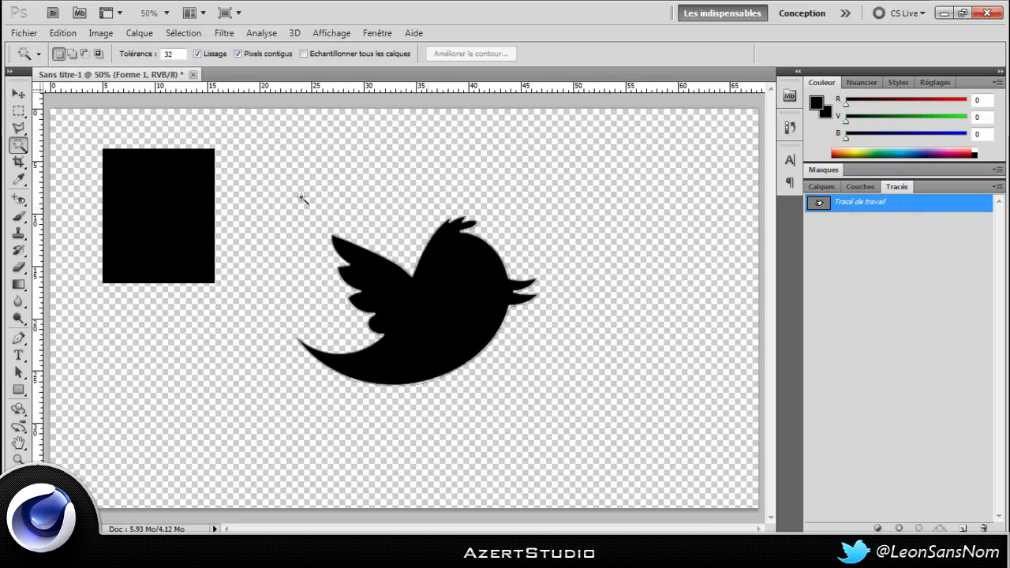
Export the work path to Illustrator as Sans titre-1.ai on the desktop, replacing the existing file
click(24, 32)
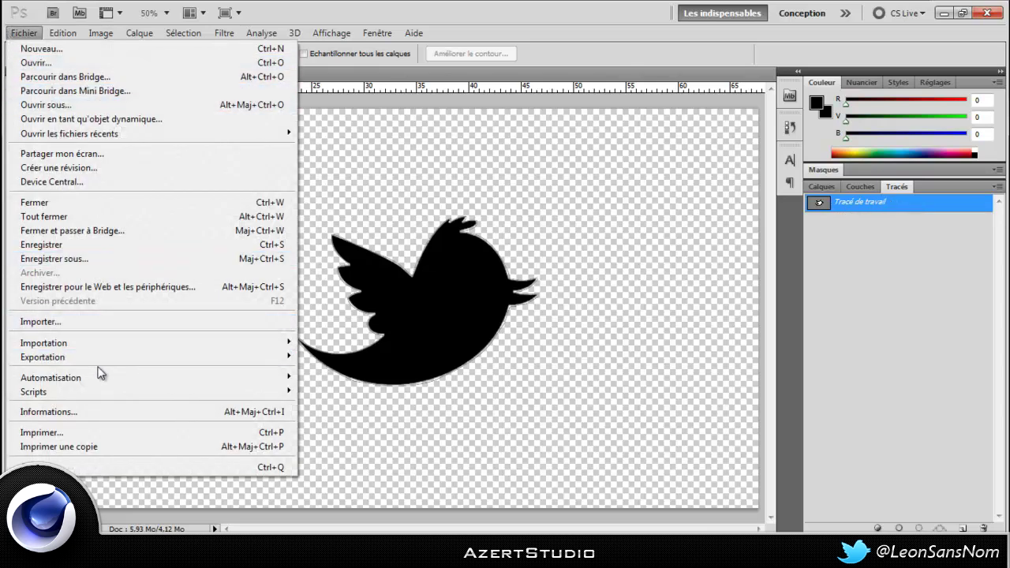
mouse_move(101, 364)
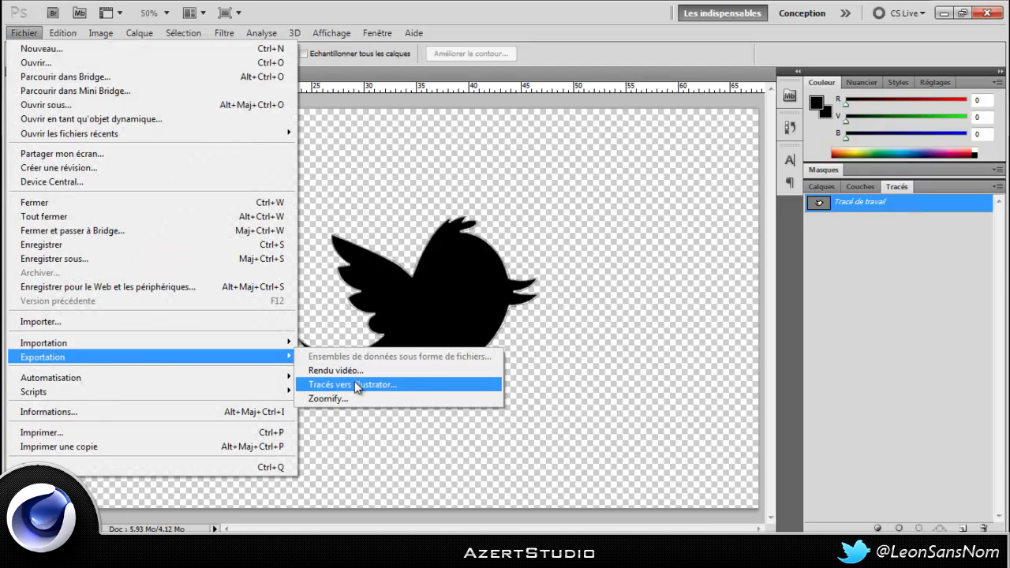
click(357, 386)
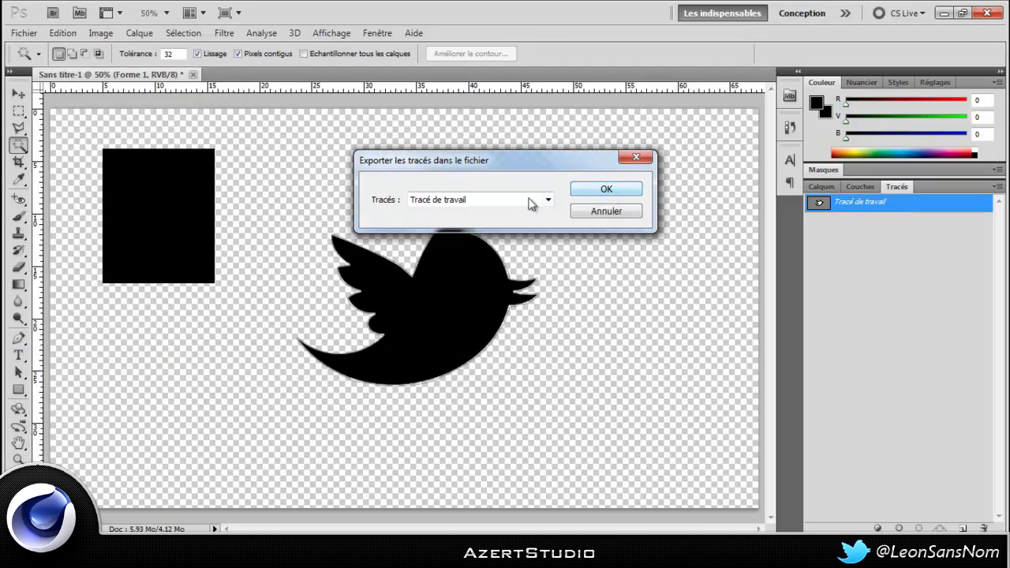
click(588, 193)
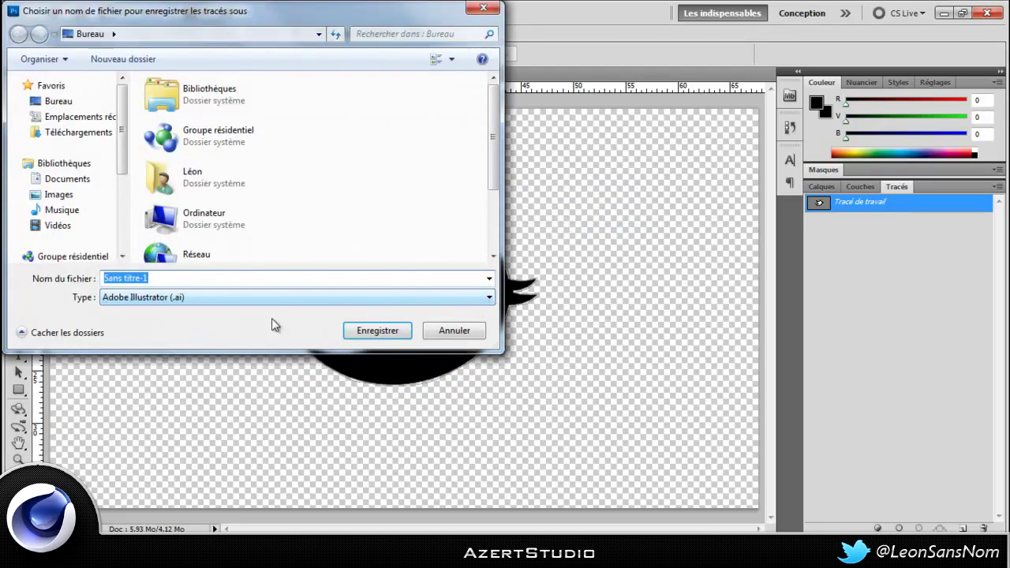
drag(494, 162, 493, 223)
click(314, 257)
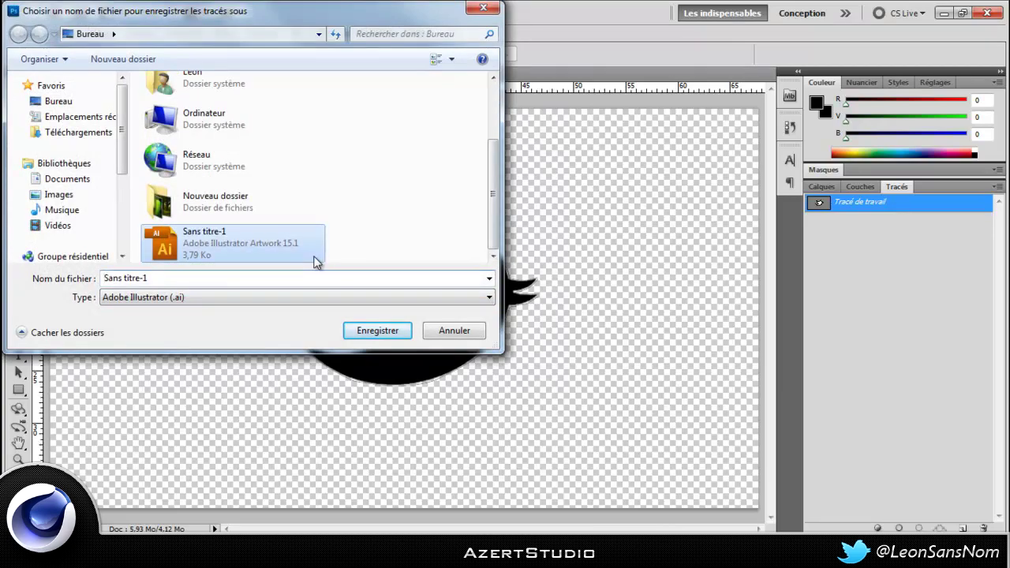
click(357, 335)
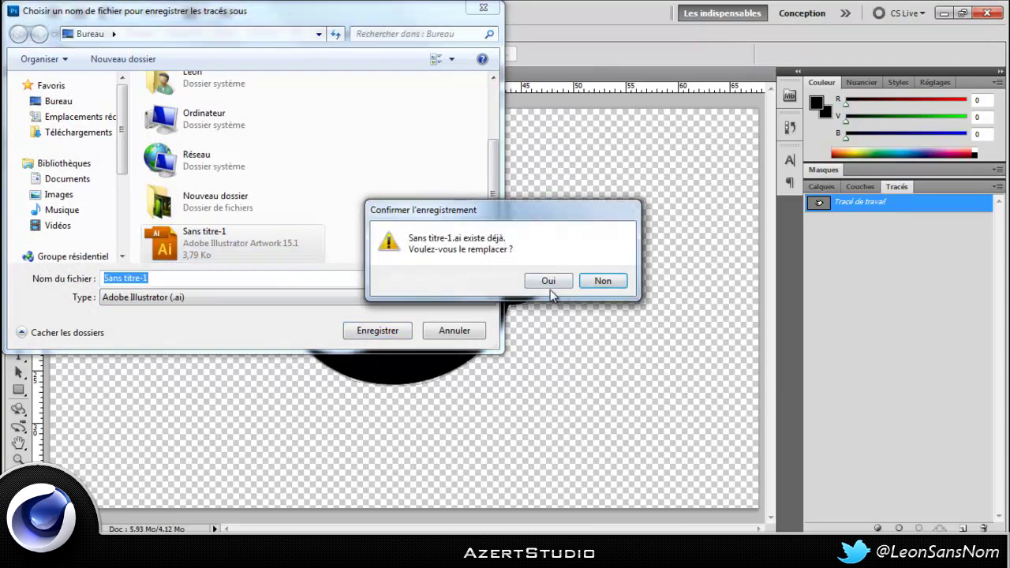
click(548, 281)
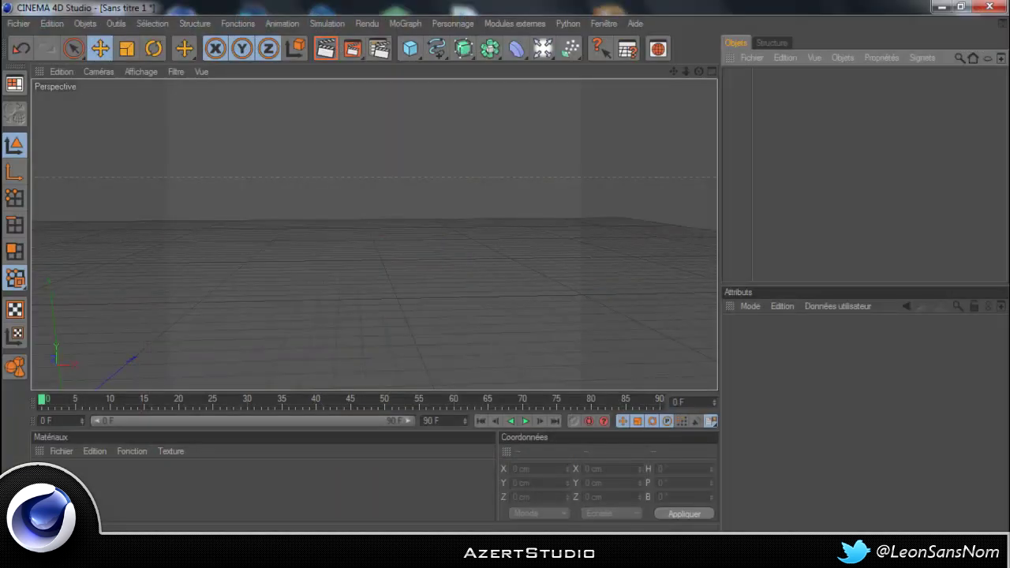
Switch to CINEMA 4D and open Sans titre-1.ai from the desktop, accepting the Illustrator import settings
click(17, 24)
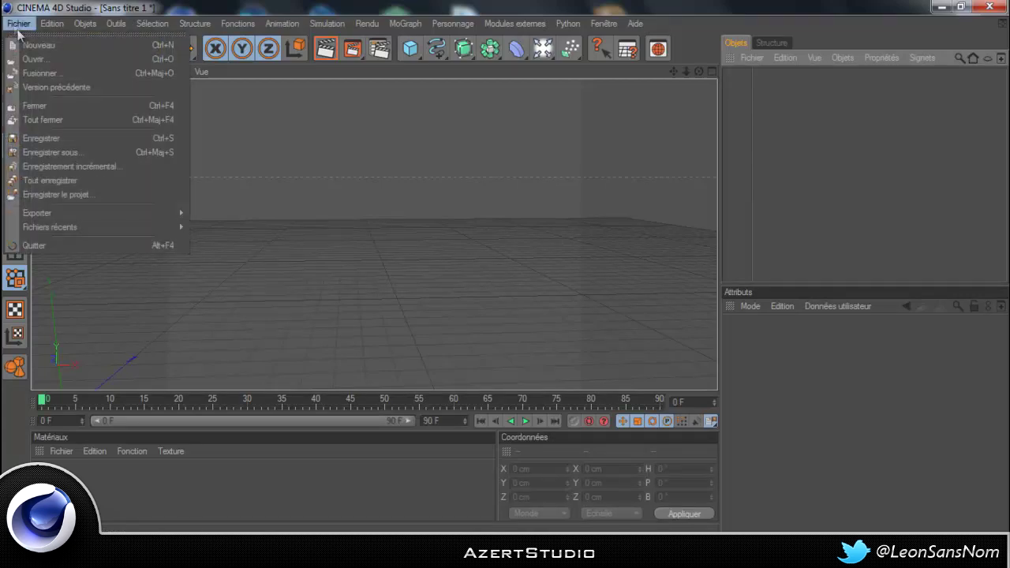
click(35, 60)
drag(333, 148, 341, 240)
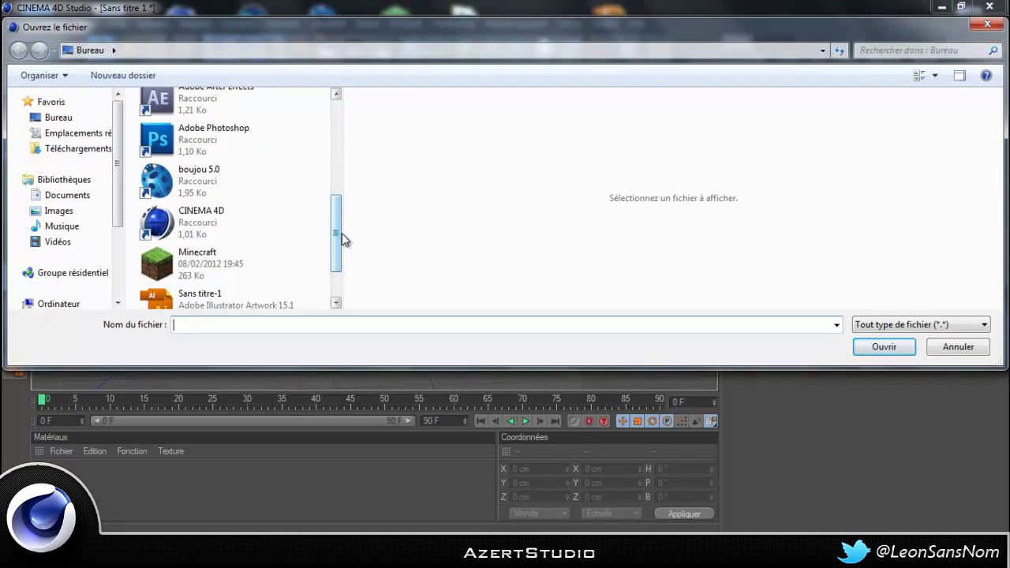
click(265, 295)
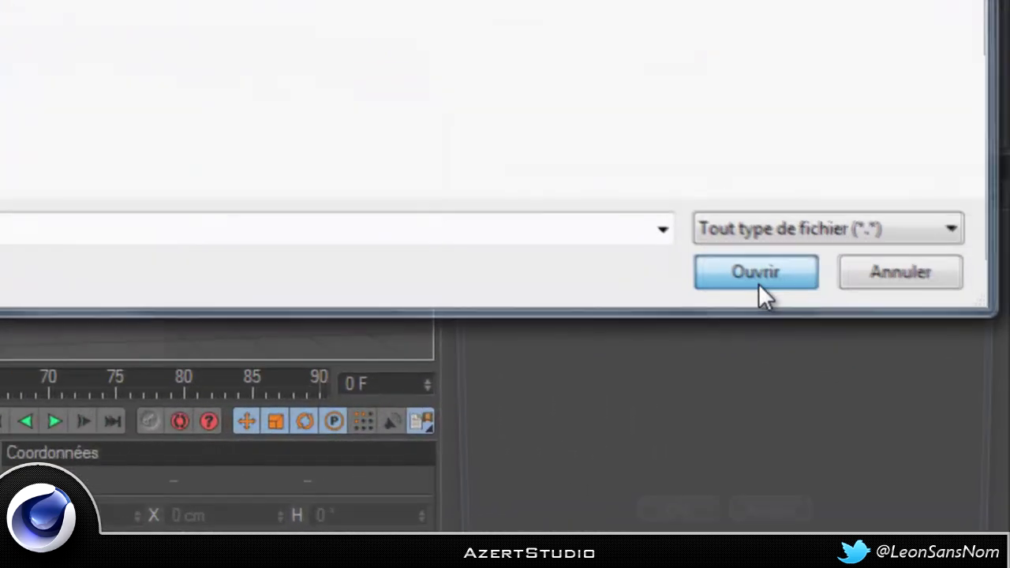
click(887, 352)
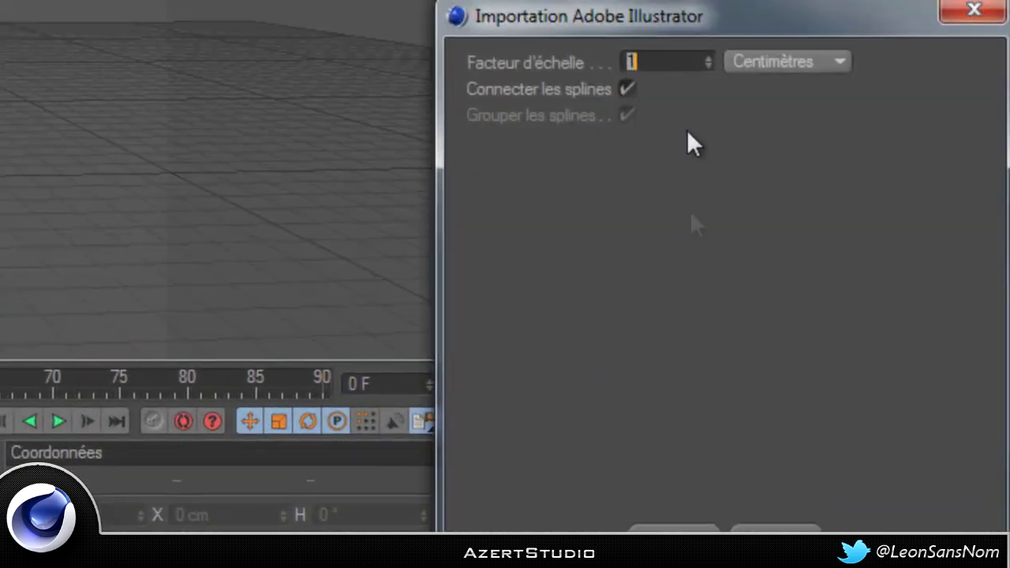
click(673, 529)
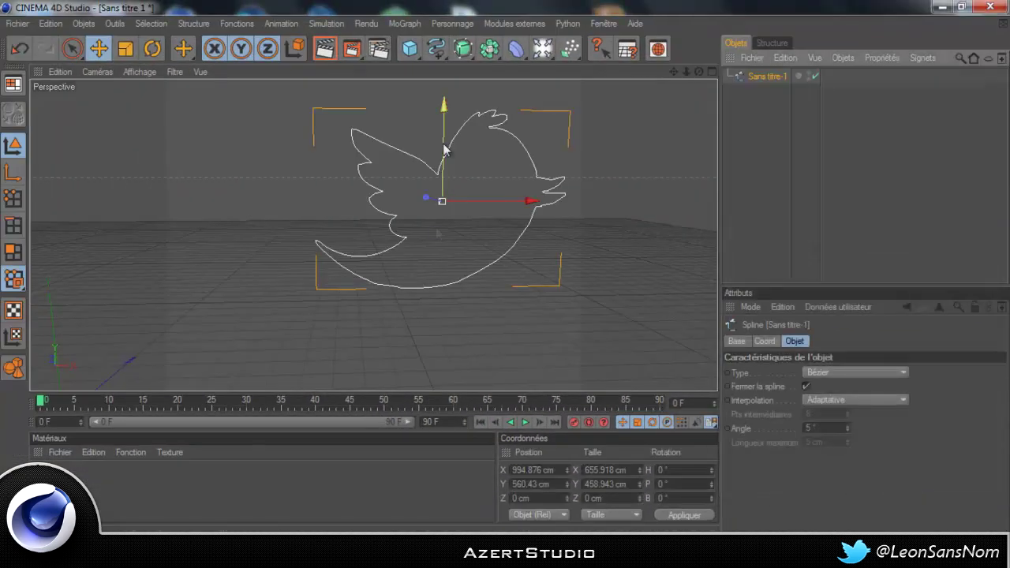
Add an Extrusion NURBS and make the bird spline Sans titre-1 its child
drag(700, 72, 513, 268)
drag(673, 72, 489, 278)
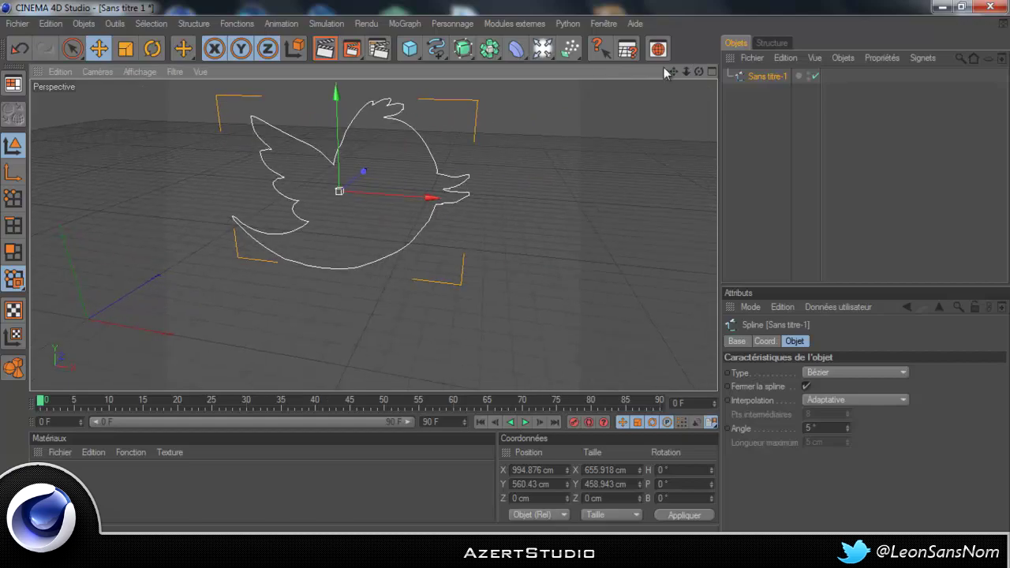
click(465, 49)
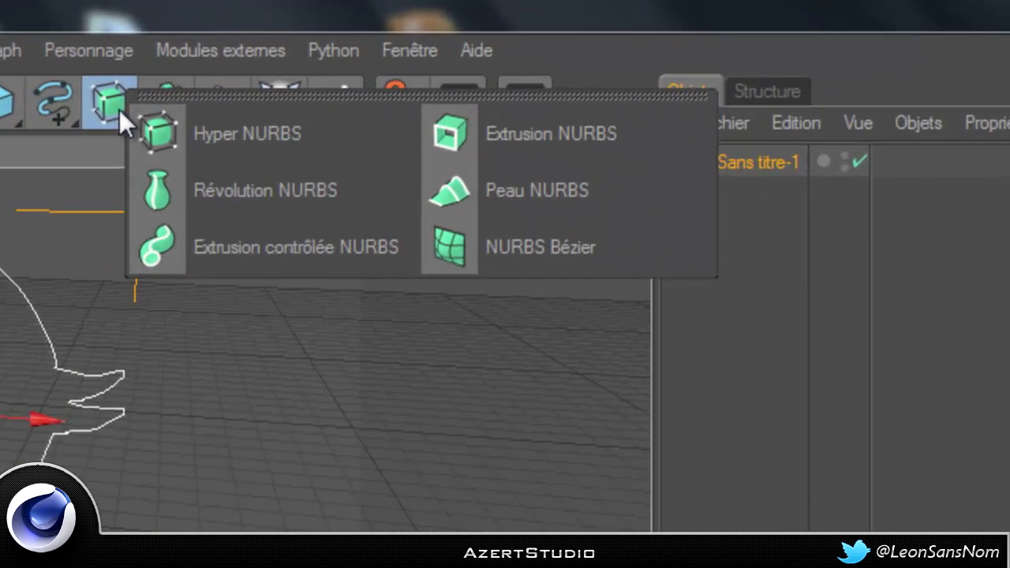
click(537, 149)
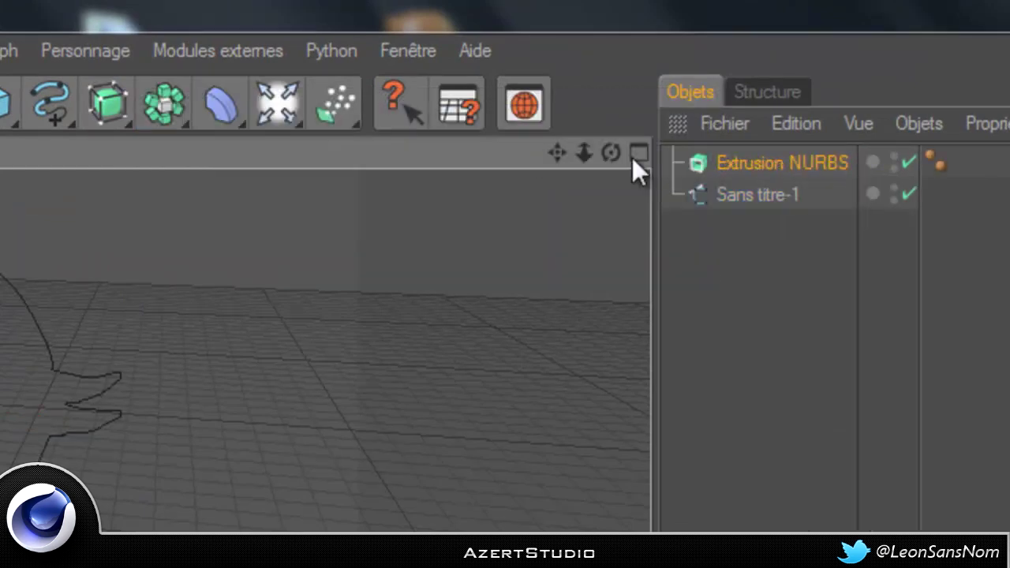
click(762, 202)
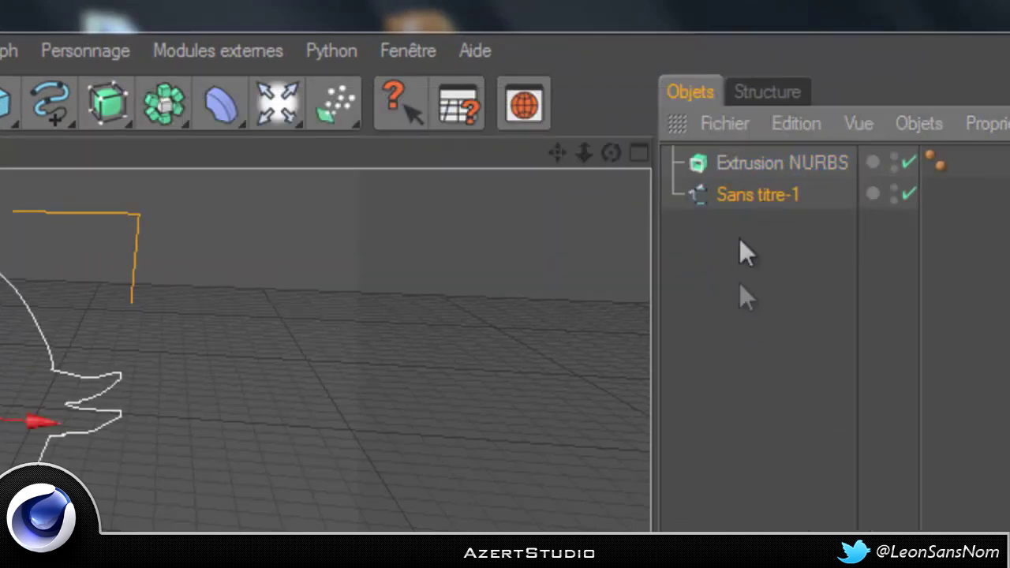
drag(768, 196, 772, 164)
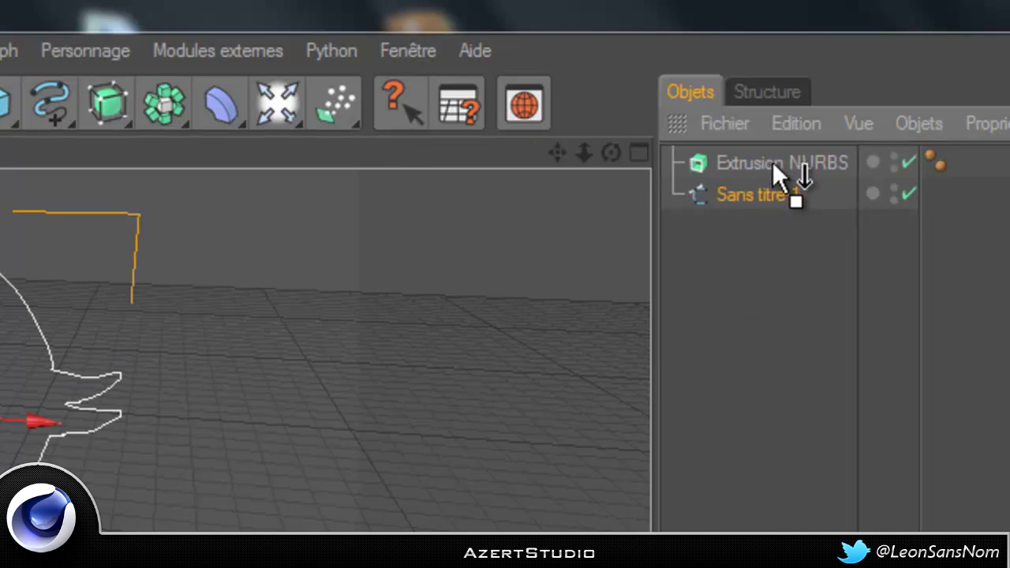
drag(772, 162, 772, 163)
drag(611, 153, 696, 74)
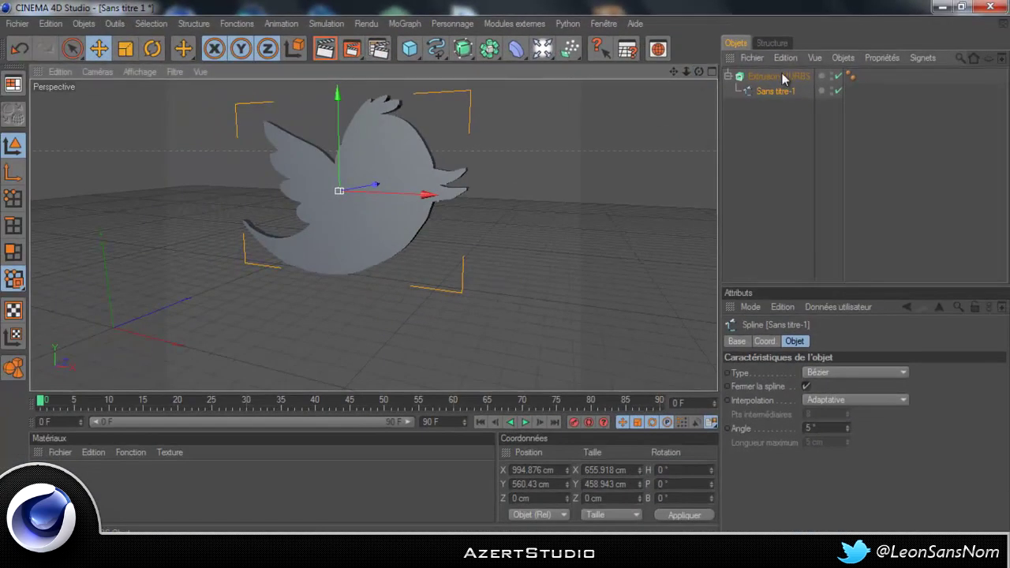
Set the Extrusion NURBS depth, the third Mouvement value, to 79 cm
click(783, 77)
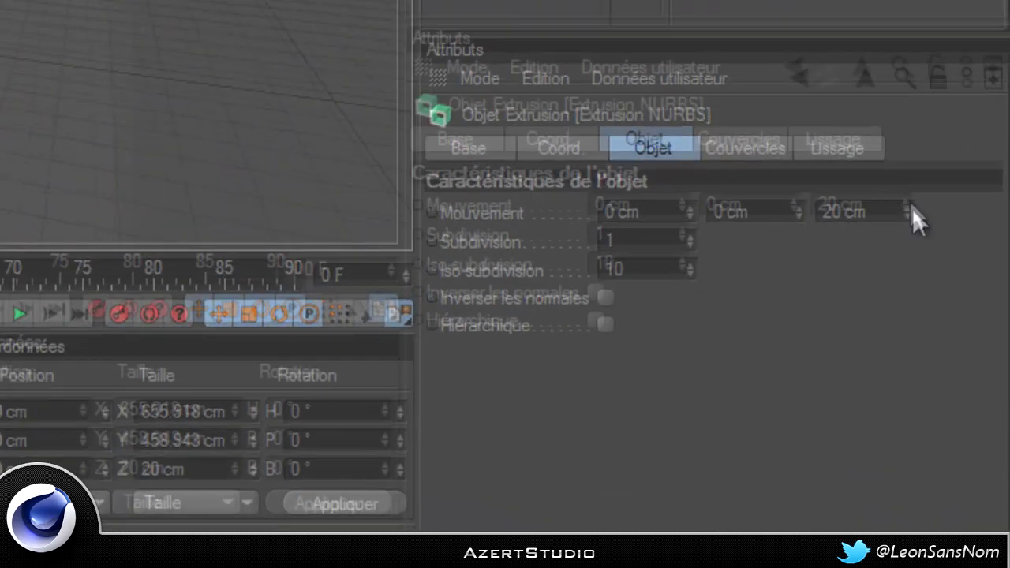
drag(959, 372, 961, 379)
mouse_move(905, 211)
mouse_down()
mouse_move(861, 279)
mouse_move(910, 102)
mouse_move(905, 205)
mouse_move(973, 52)
mouse_move(903, 232)
mouse_move(904, 199)
mouse_up()
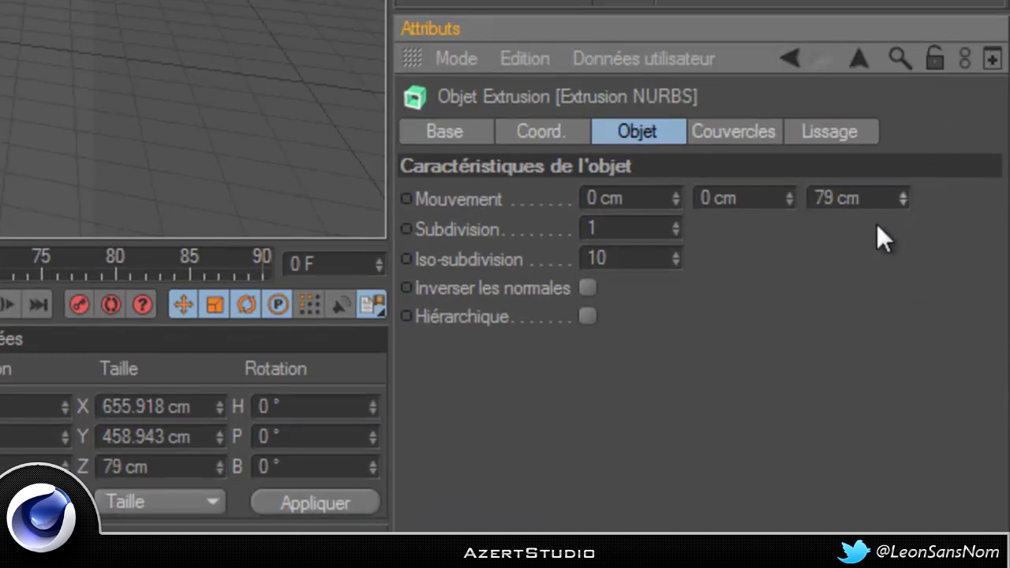
Try the Couvercle et biseau and Sans options for the extrusion's start cap
click(714, 132)
click(720, 198)
click(710, 319)
click(701, 199)
click(706, 229)
click(543, 132)
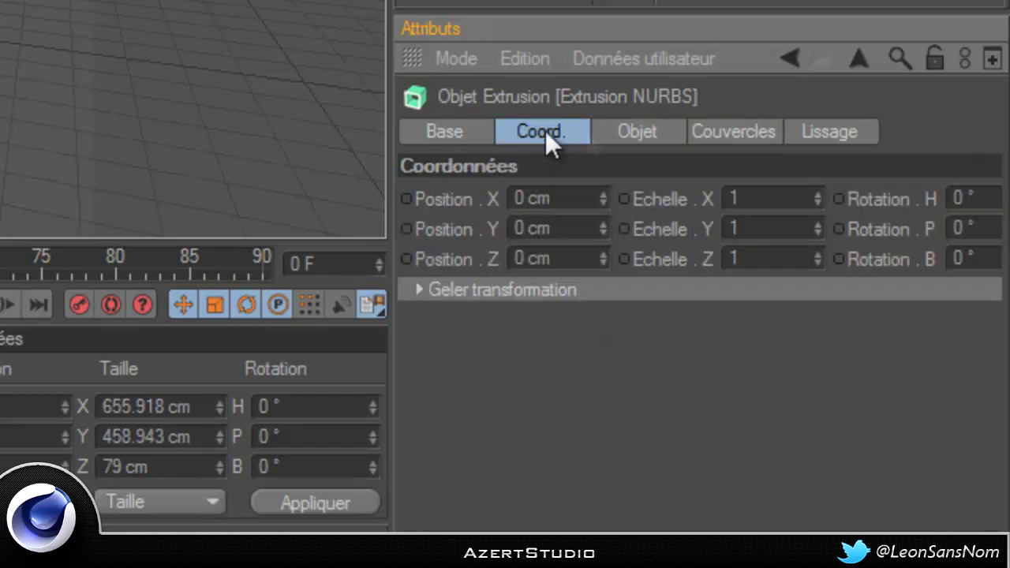
click(680, 132)
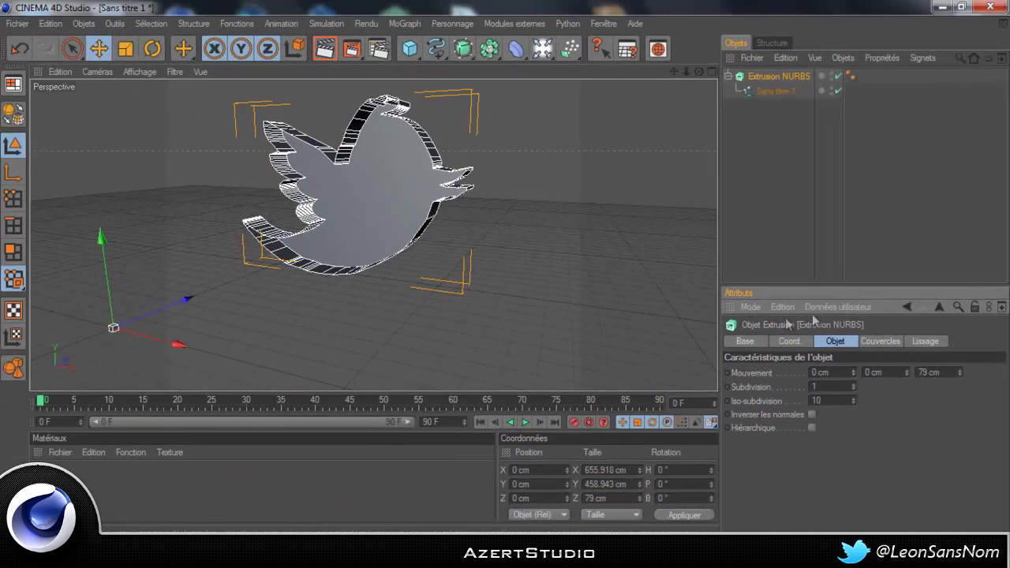
click(746, 149)
click(558, 148)
Set the extrusion's start cap to Couvercle uniquement and view the extruded bird from other angles
click(881, 341)
click(866, 372)
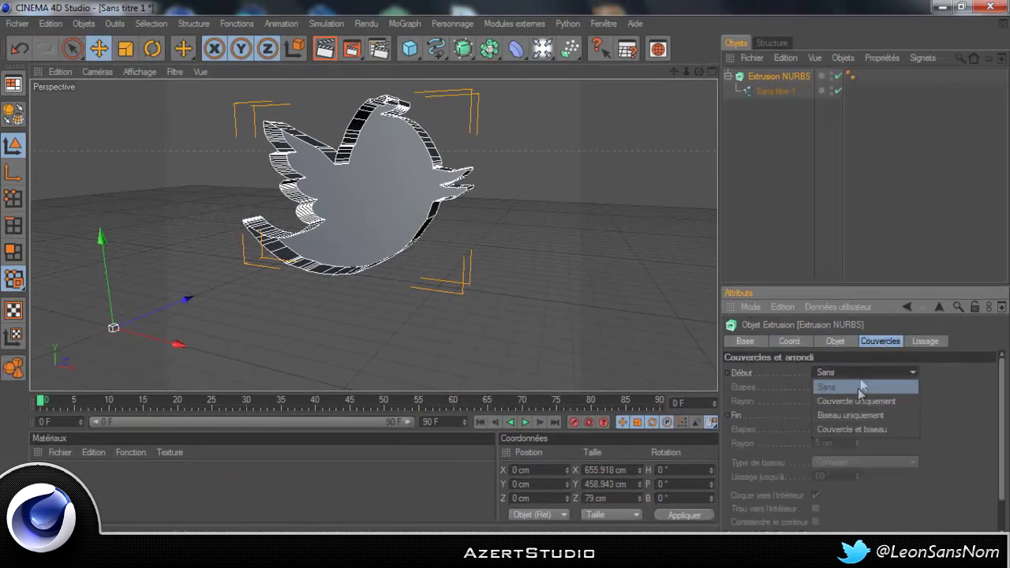
click(857, 403)
drag(698, 72, 507, 270)
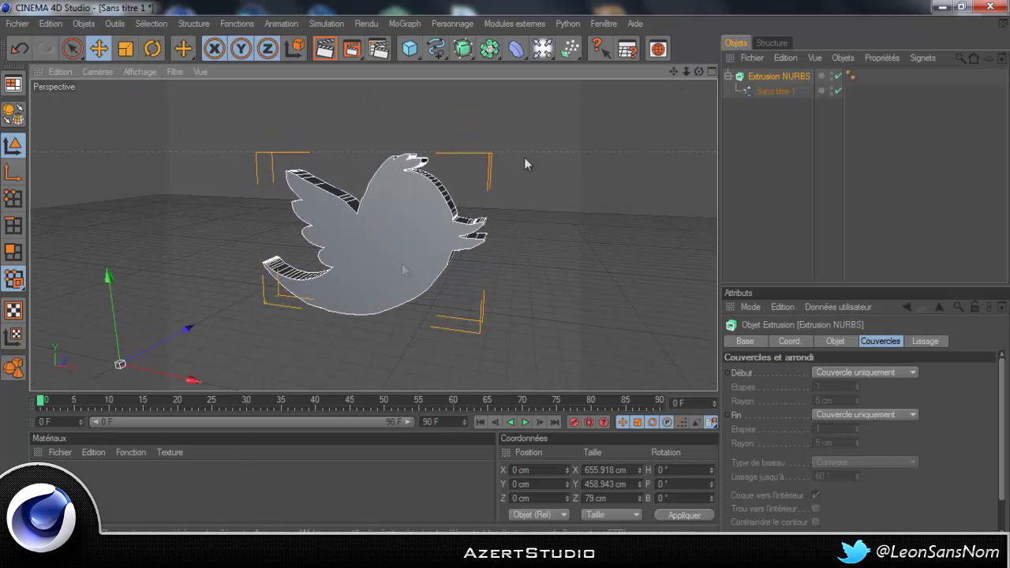
drag(673, 72, 506, 272)
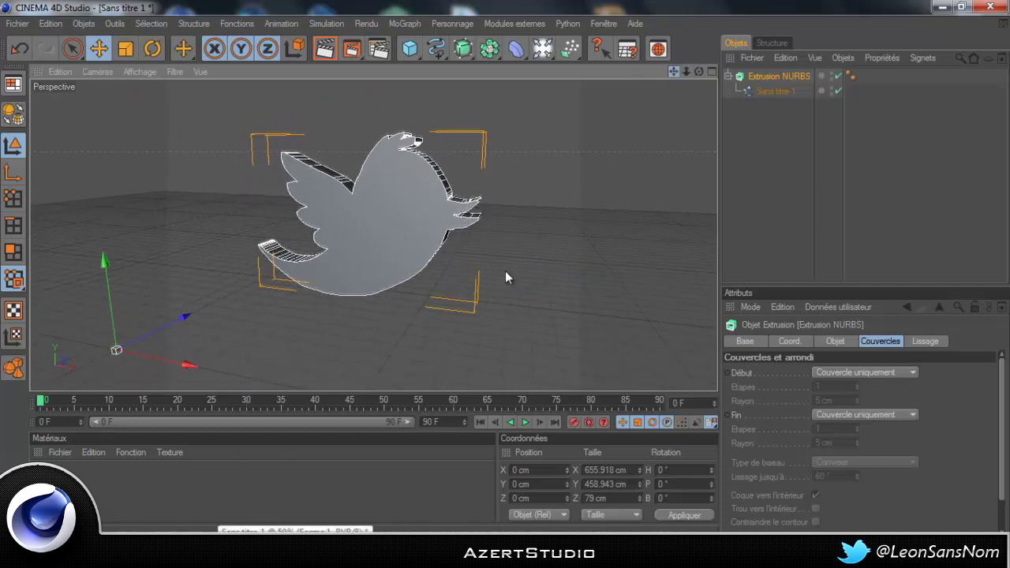
drag(699, 72, 508, 275)
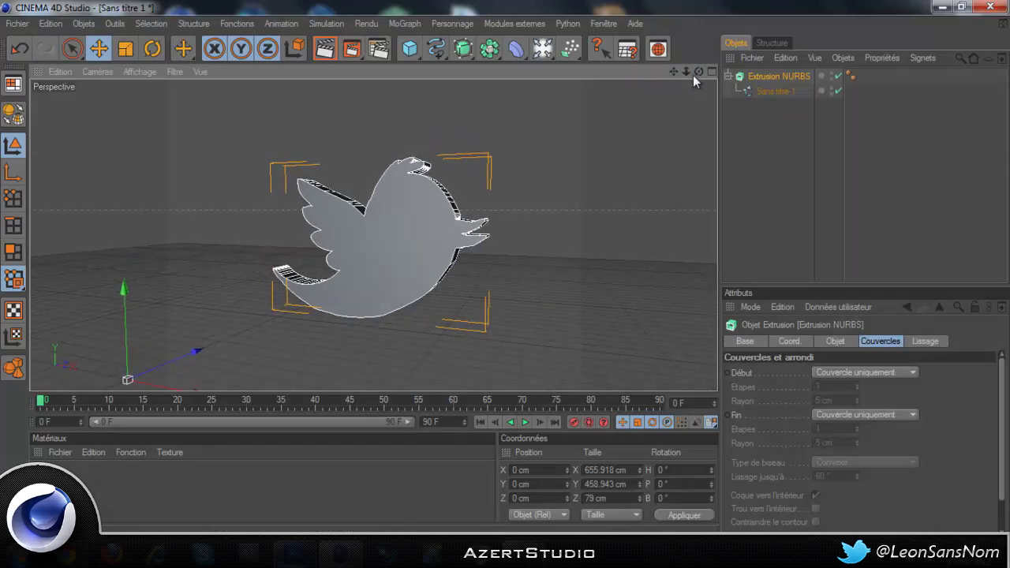